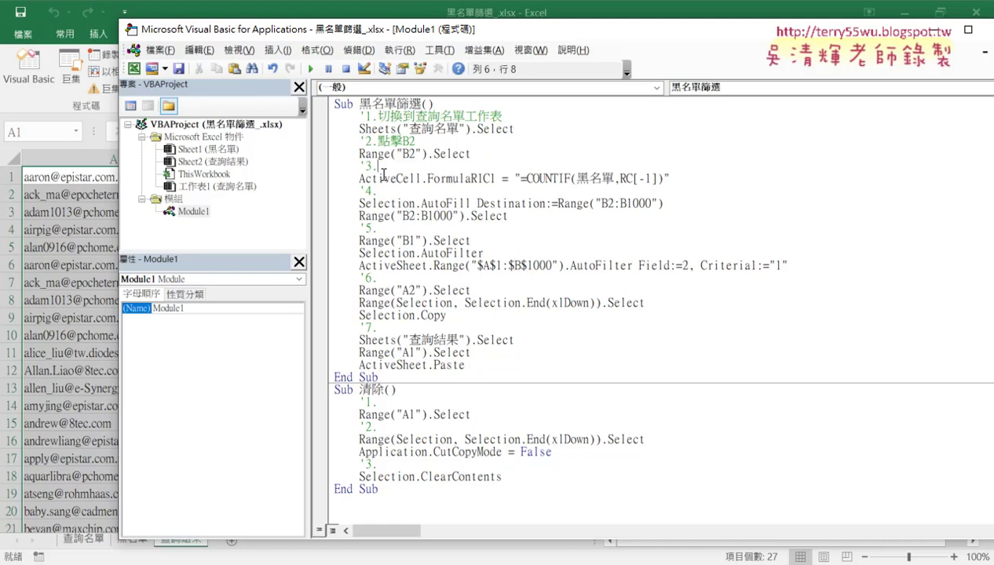
- Leave the 黑名單篩選 code, return to Excel, and clear column A of 查詢結果 with 清除
left_click(379, 225)
left_click(379, 278)
left_click(81, 306)
left_click(298, 259)
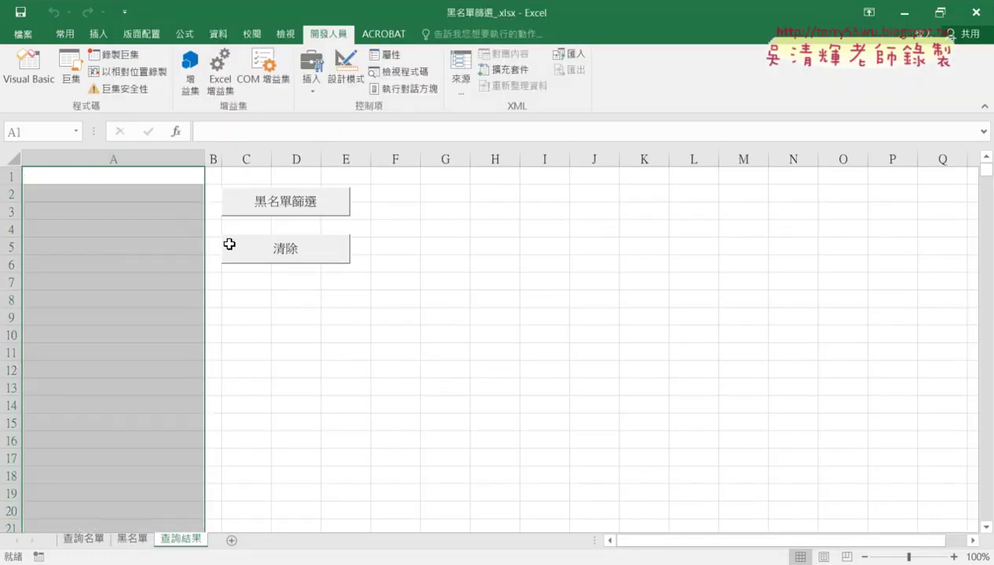
- Run the 黑名單篩選 filter, clear the results with 清除, and run the filter again
left_click(291, 210)
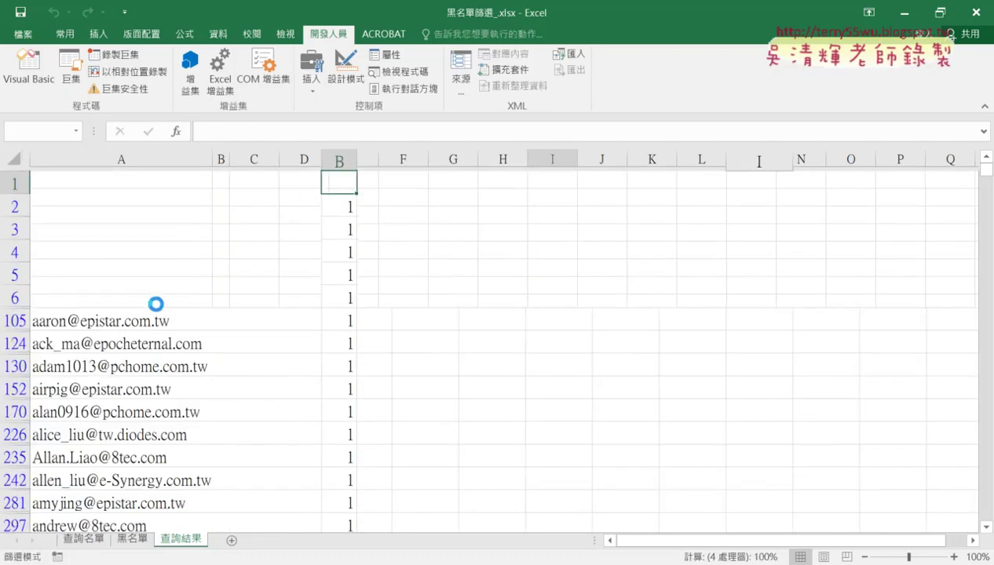
left_click(306, 255)
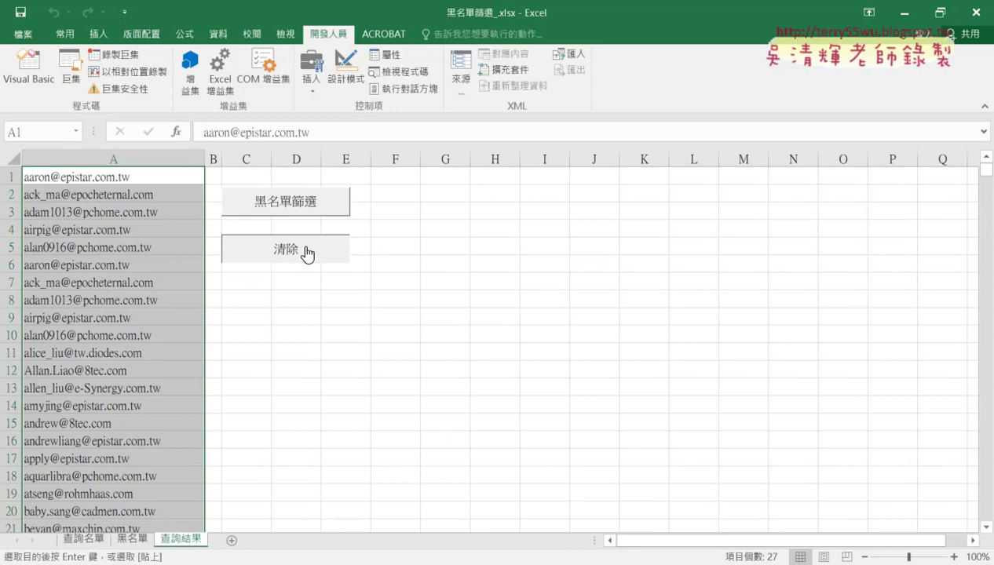
left_click(308, 206)
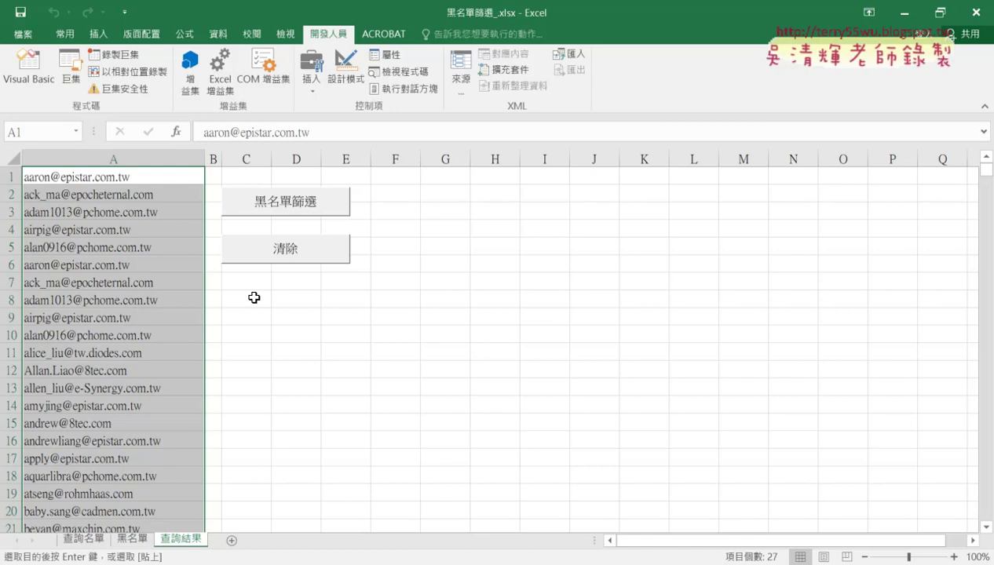
- Check the 查詢名單 sheet, then back on 查詢結果 clear column A and rerun 黑名單篩選
left_click(83, 539)
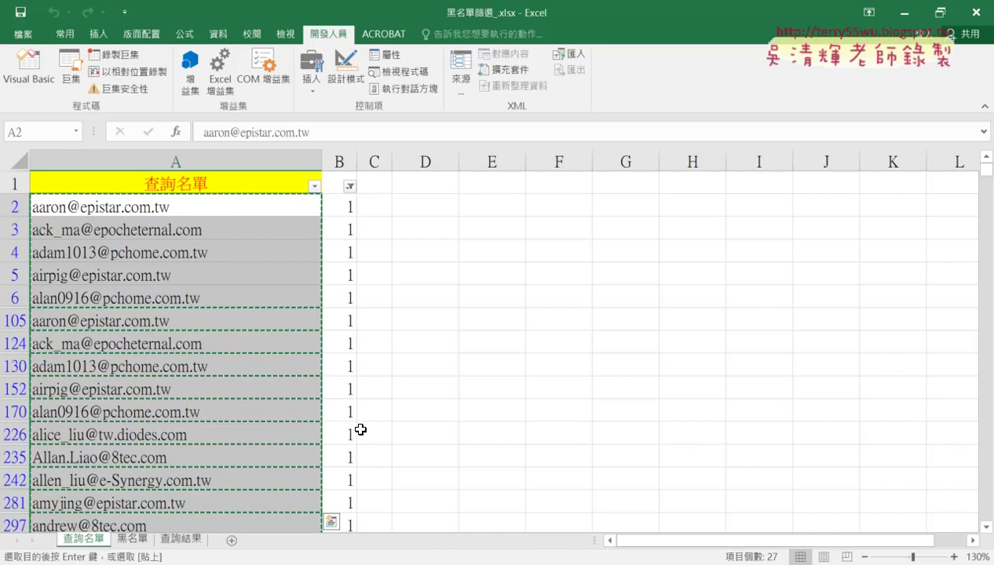
left_click(187, 540)
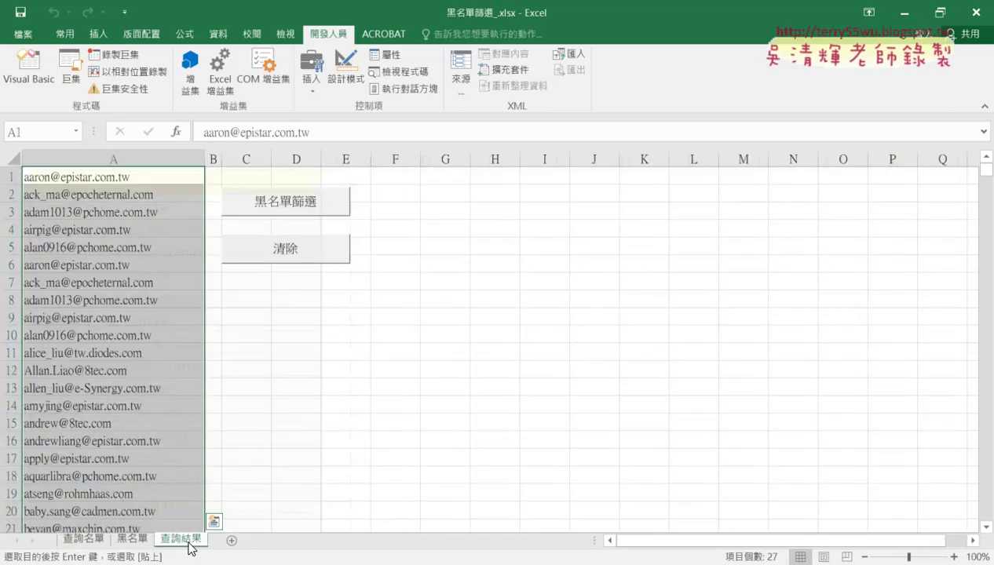
left_click(303, 265)
left_click(314, 206)
- Open the macro code and add an indented line 'application' under Sub 黑名單篩選()
left_click(32, 77)
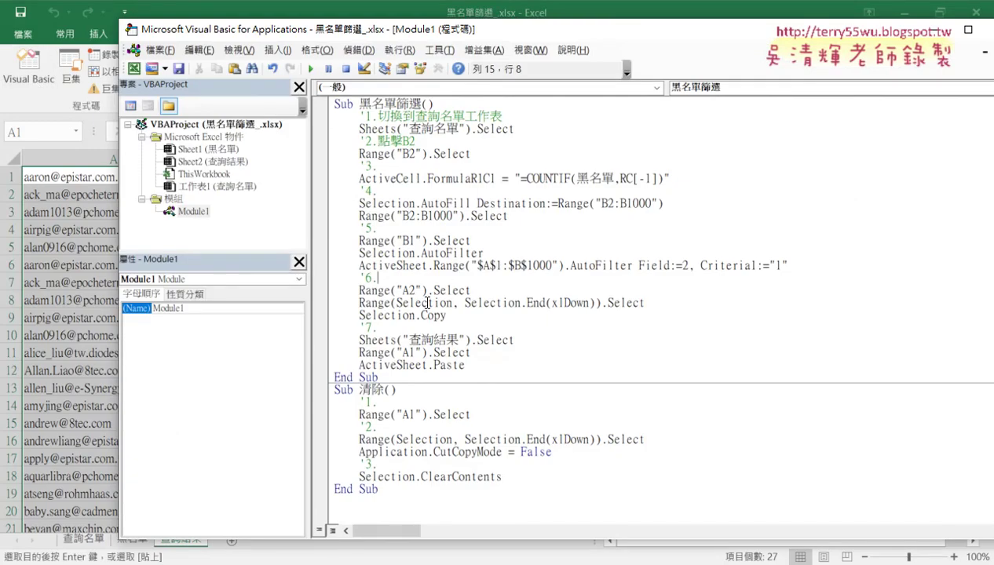
left_click(447, 103)
key("Return")
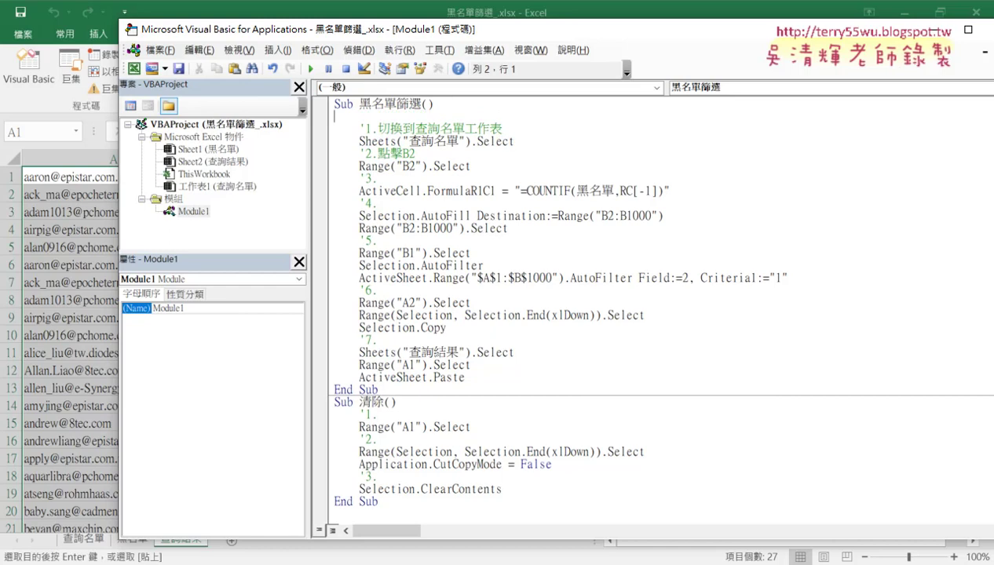
key("Tab")
type("a")
type("pp")
type("li")
type("catio")
type("n")
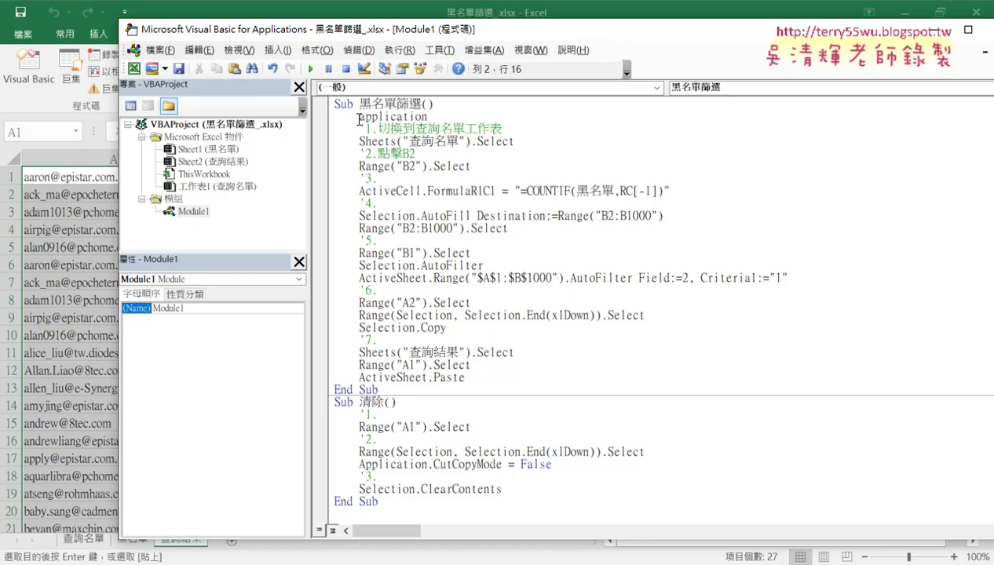
- Highlight and underline the word application in the code for emphasis
left_click_drag(358, 116, 429, 117)
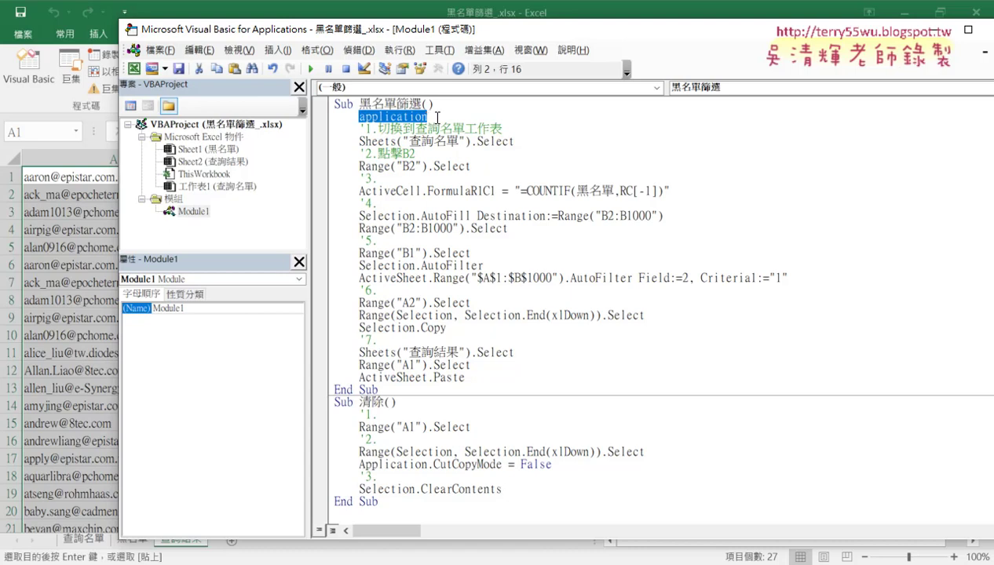
left_click(437, 116)
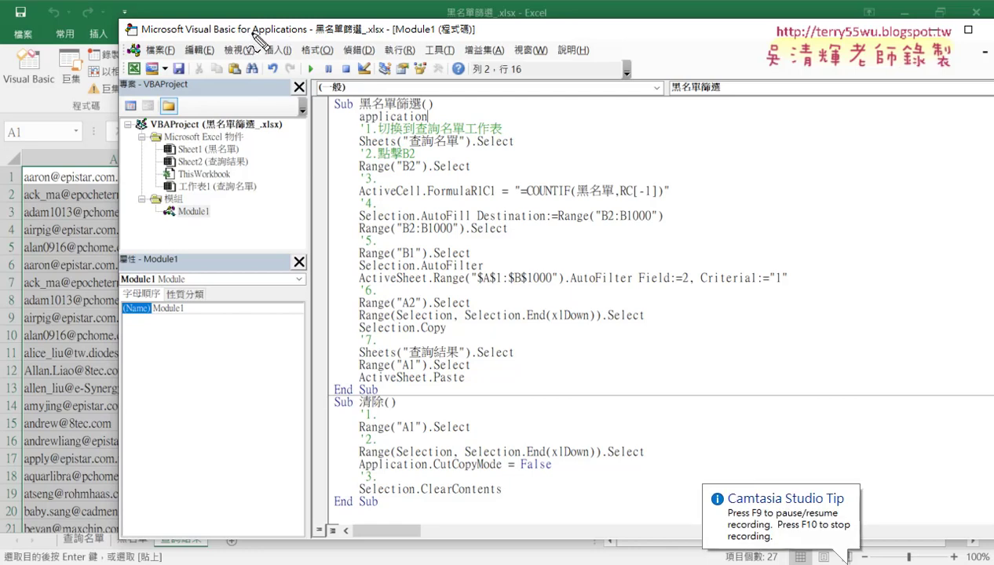
left_click_drag(252, 34, 308, 35)
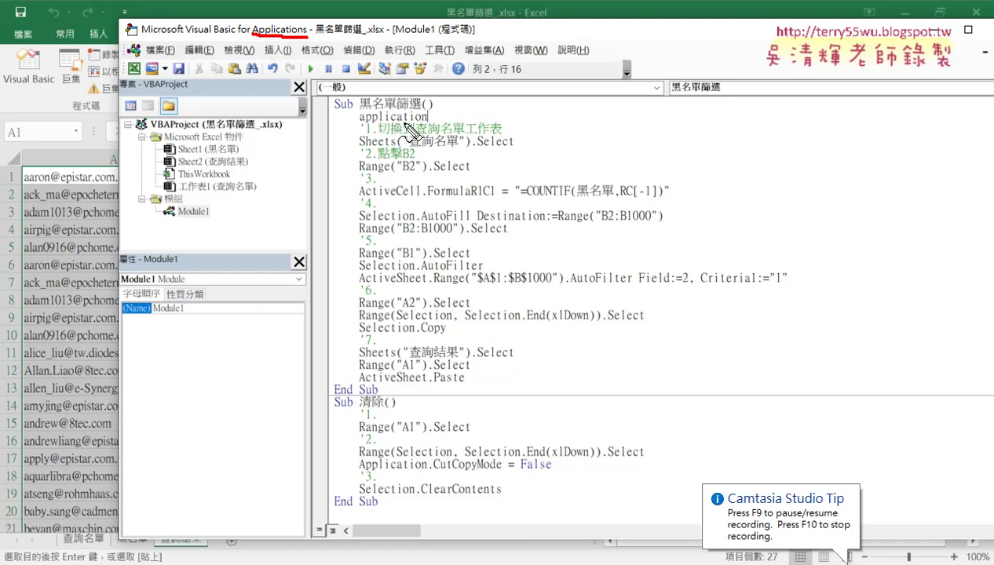
left_click_drag(359, 122, 428, 123)
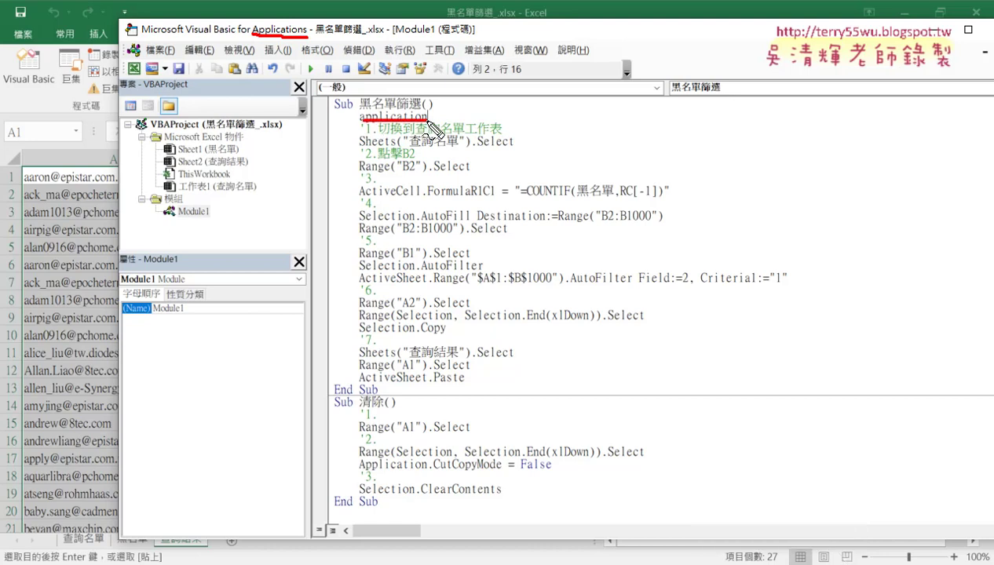
key("Escape")
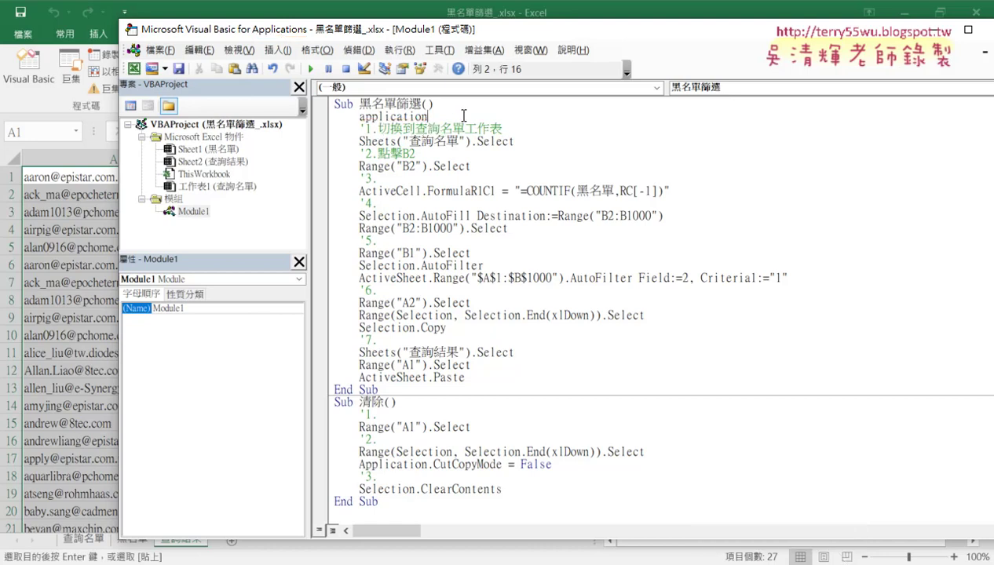
- Complete the line as Application.ScreenUpdating = False using the IntelliSense suggestions
type(".")
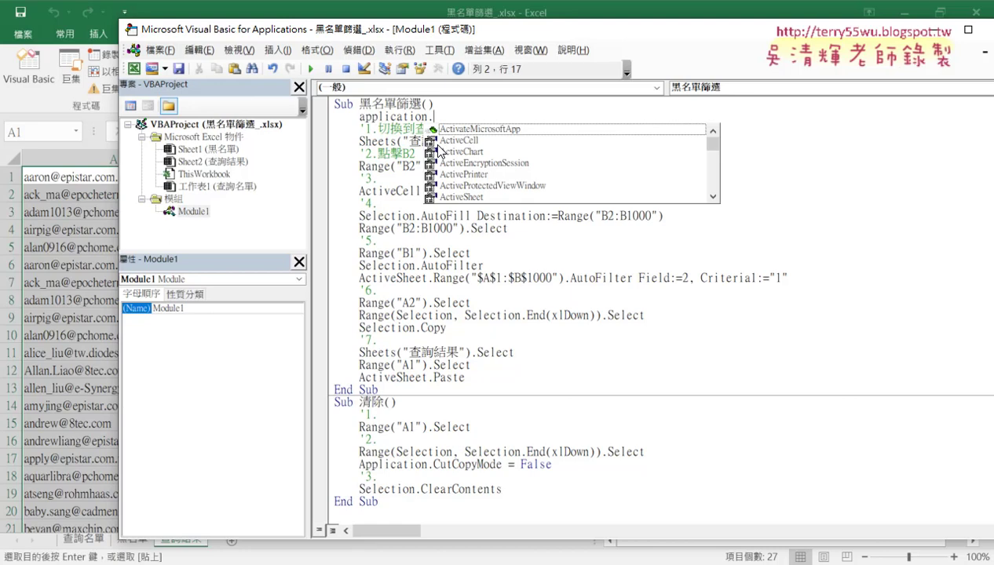
type("s")
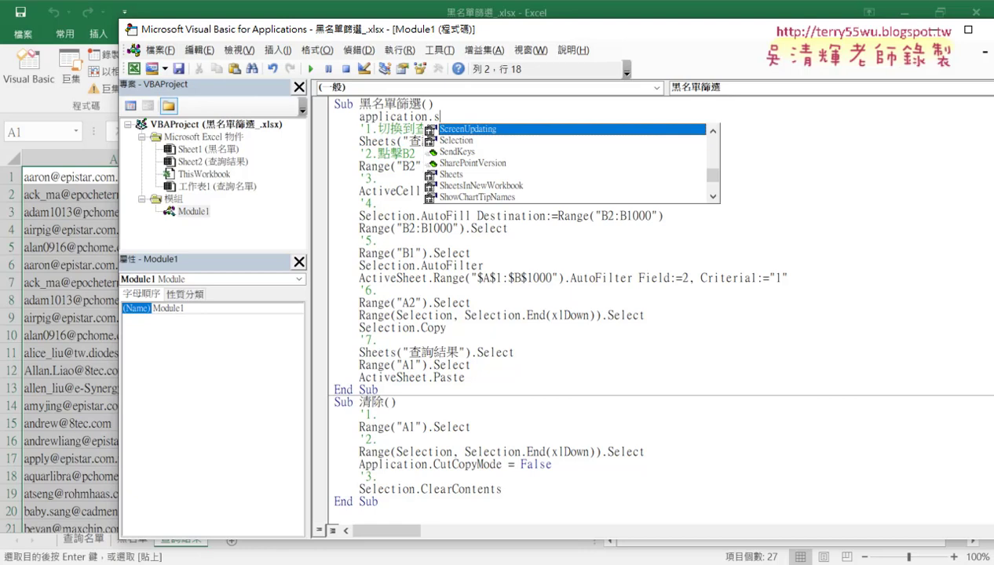
double_click(477, 130)
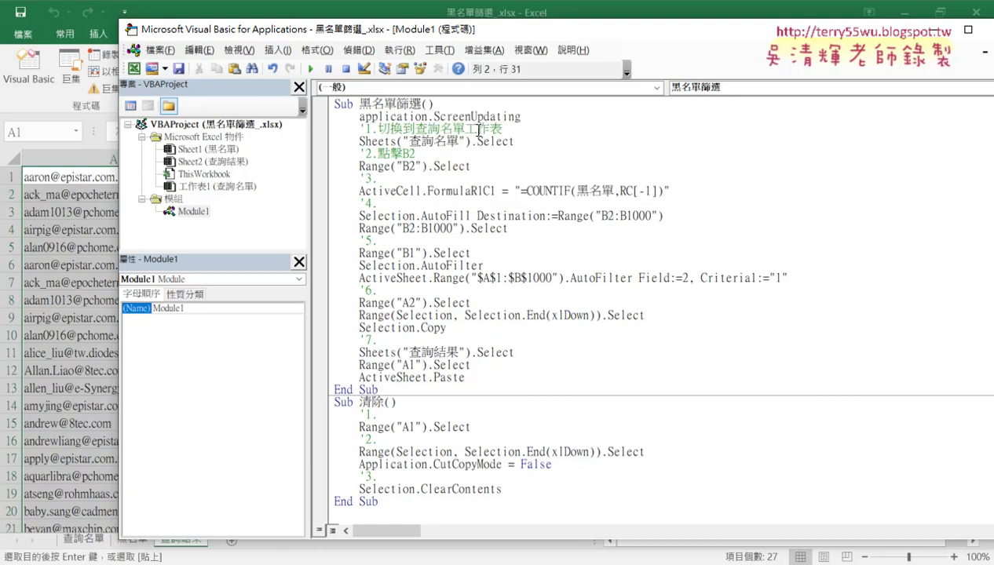
type("=")
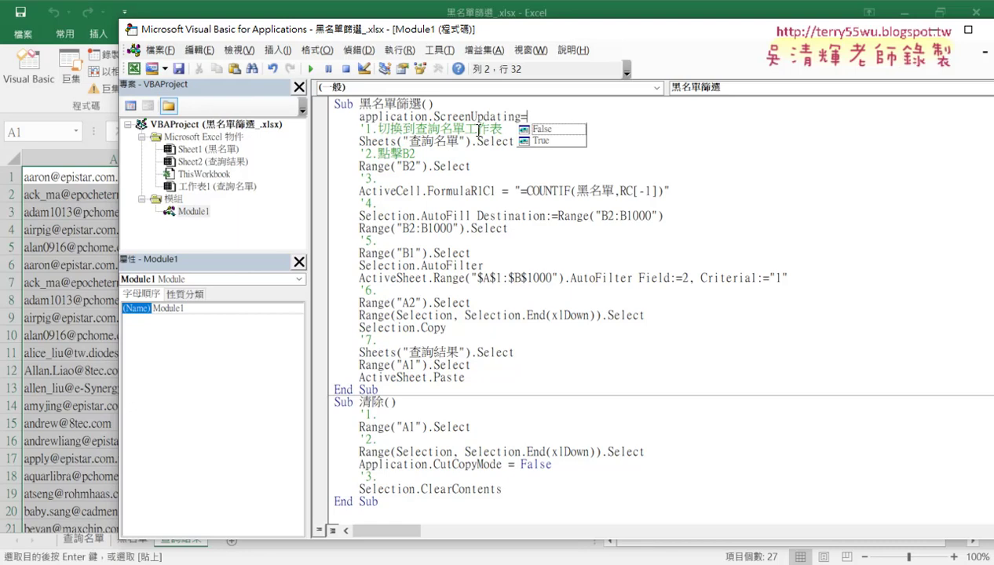
key("Down")
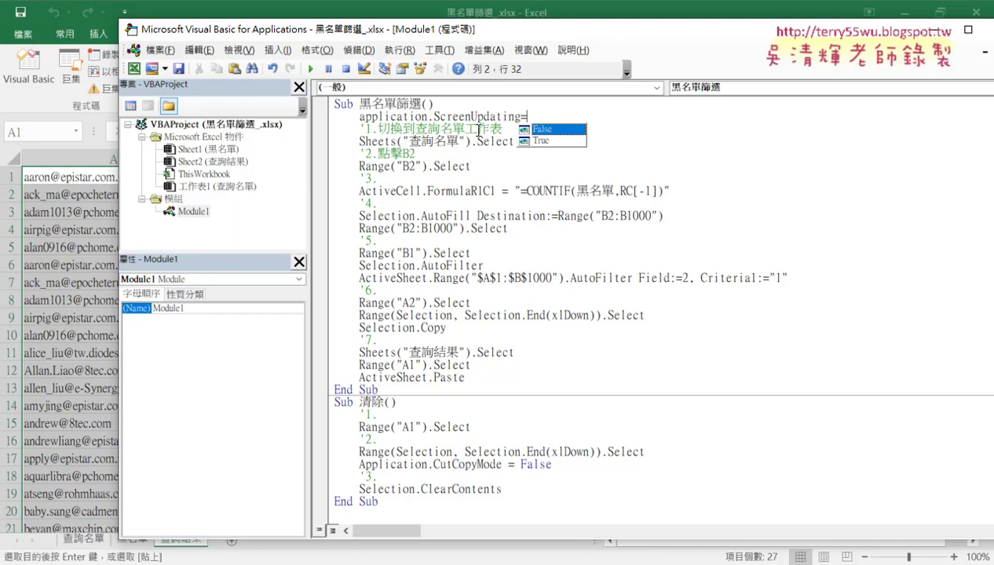
key("Down")
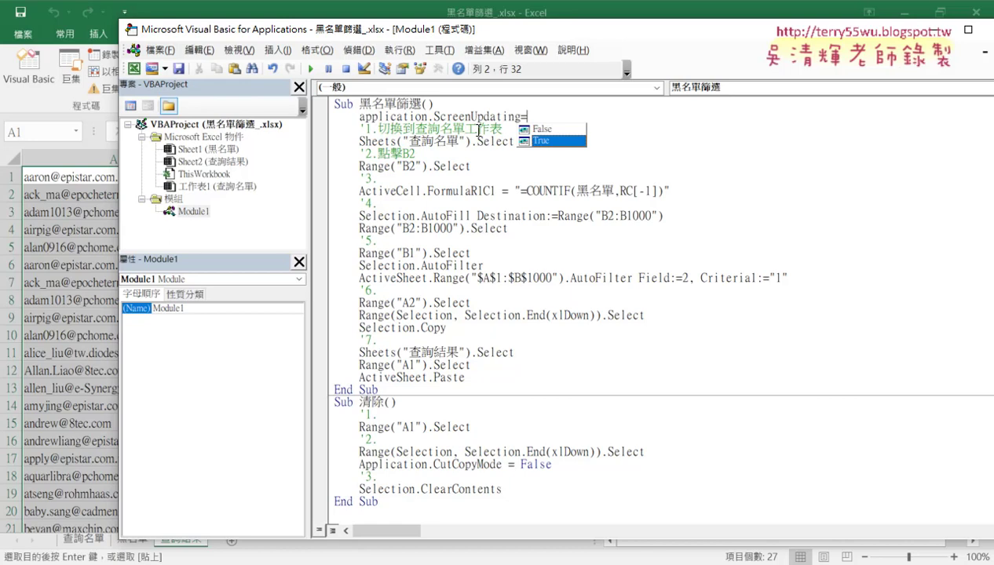
key("Up")
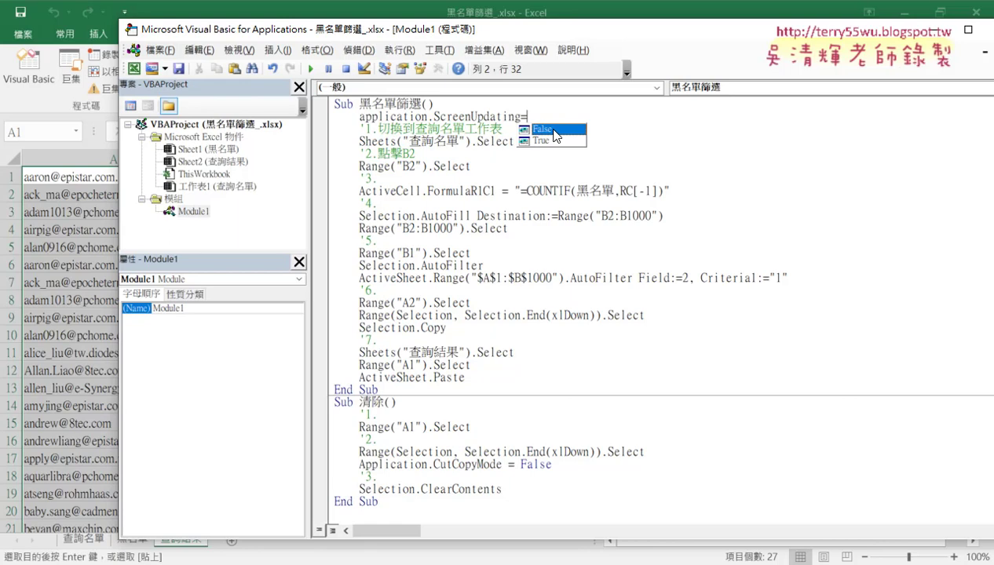
double_click(547, 130)
left_click(500, 293)
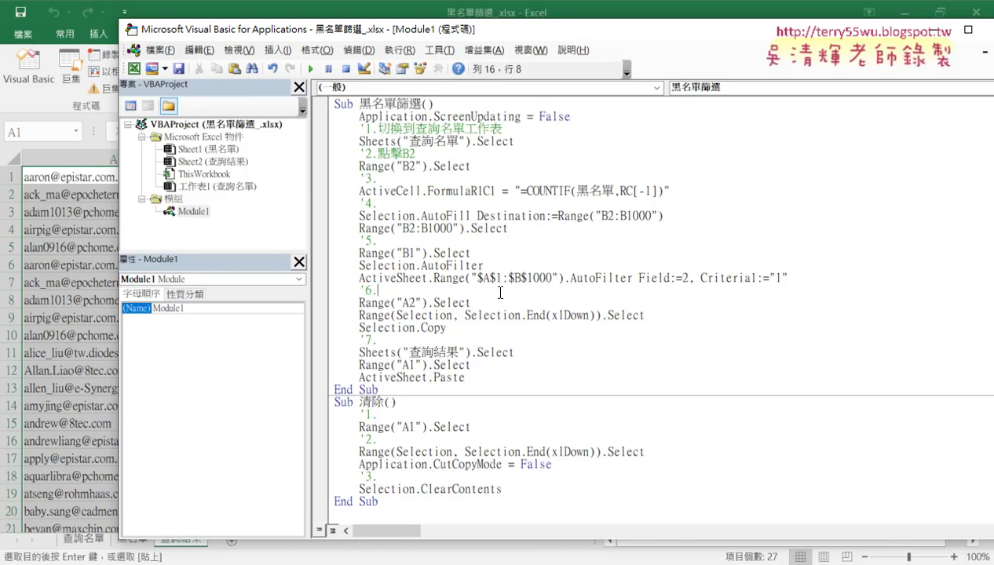
- Underline Application and = False on the new line, then return to the Excel worksheet
left_click_drag(359, 116, 428, 117)
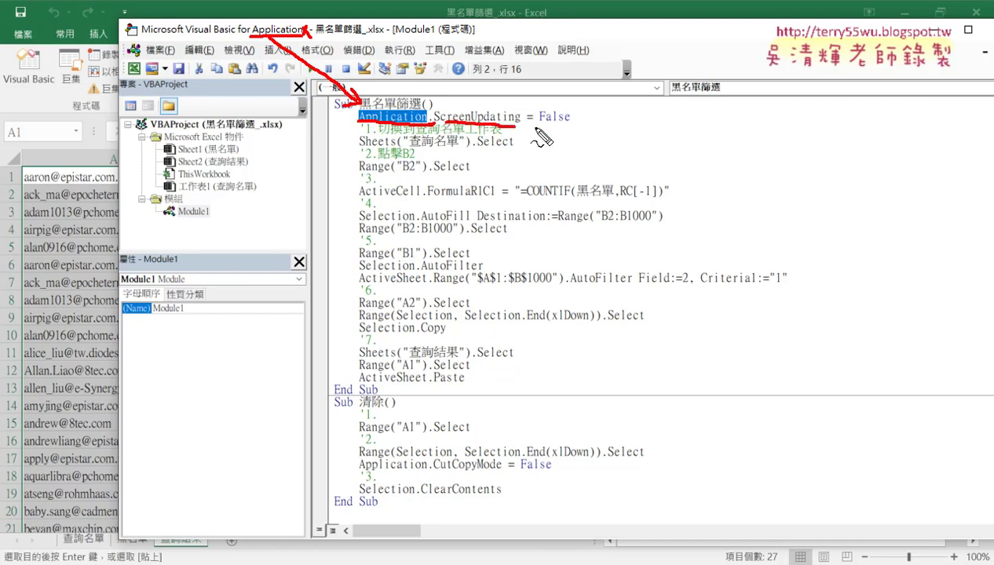
left_click_drag(542, 125, 582, 127)
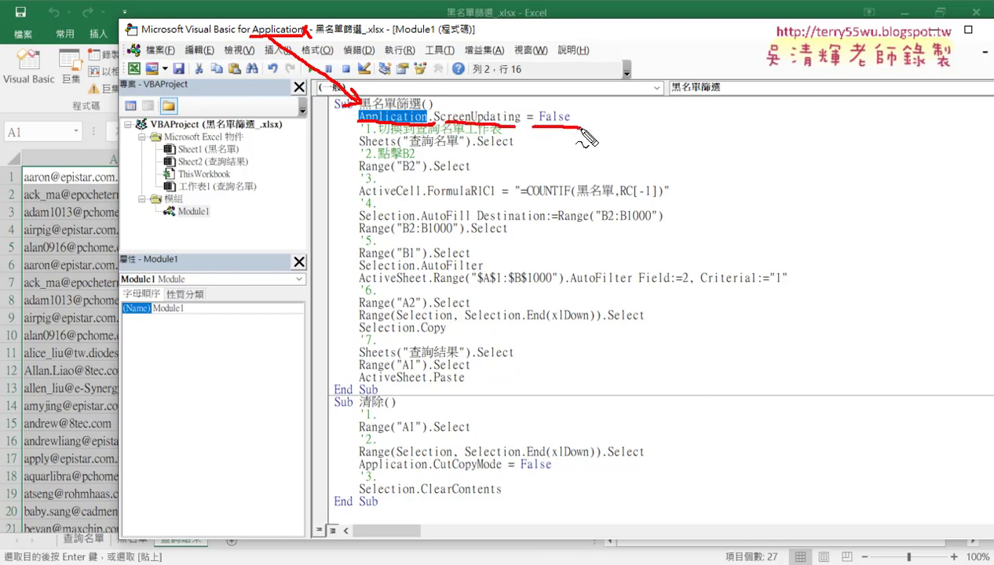
key("Escape")
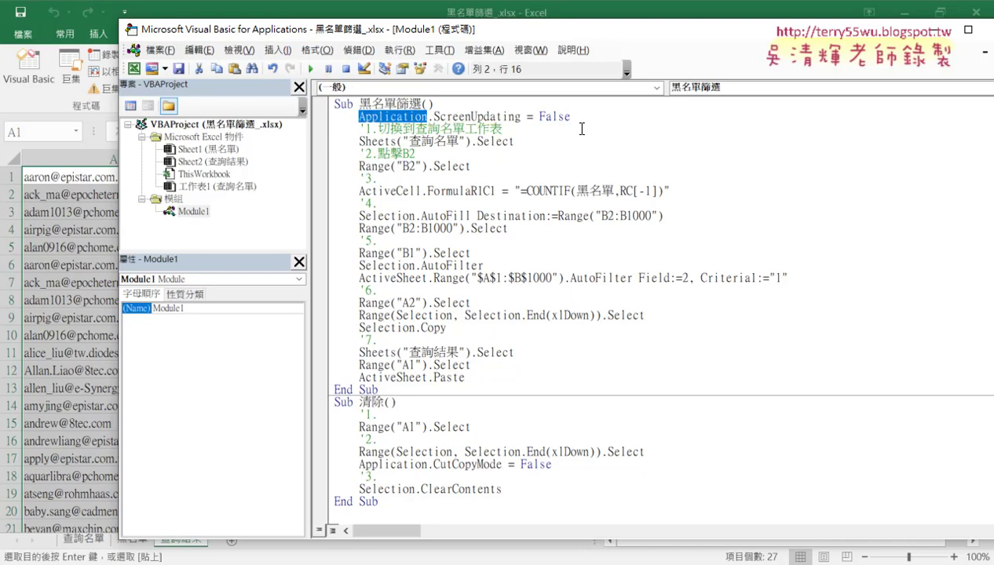
left_click(74, 314)
- Test the buttons: clear column A, run 黑名單篩選 twice, clear again, and reopen the code
left_click(302, 250)
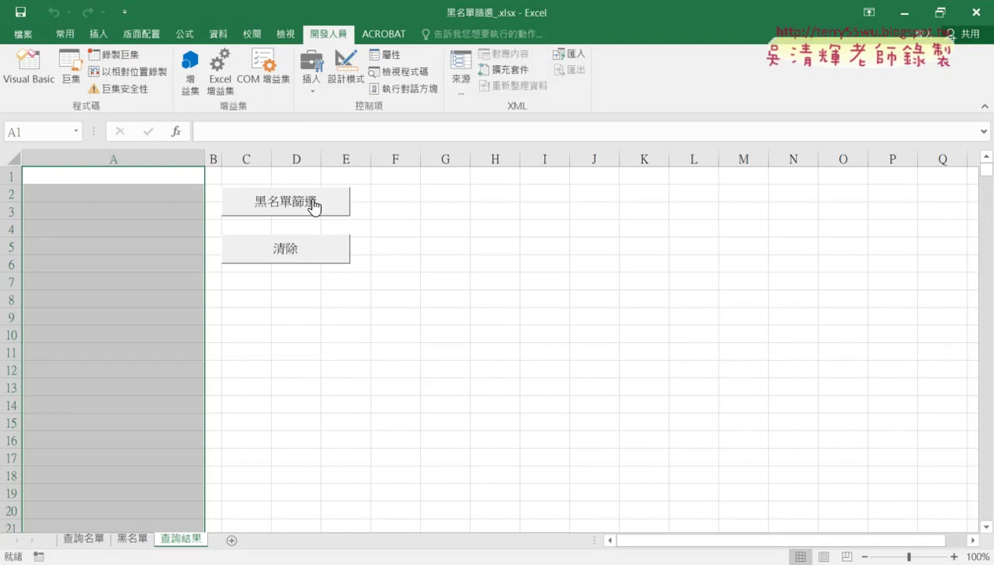
left_click(319, 207)
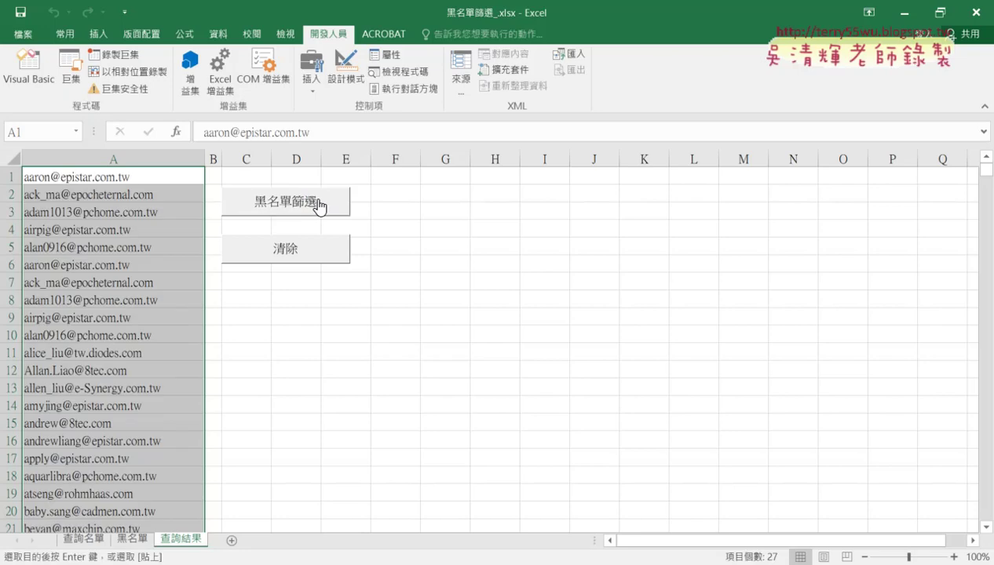
left_click(315, 253)
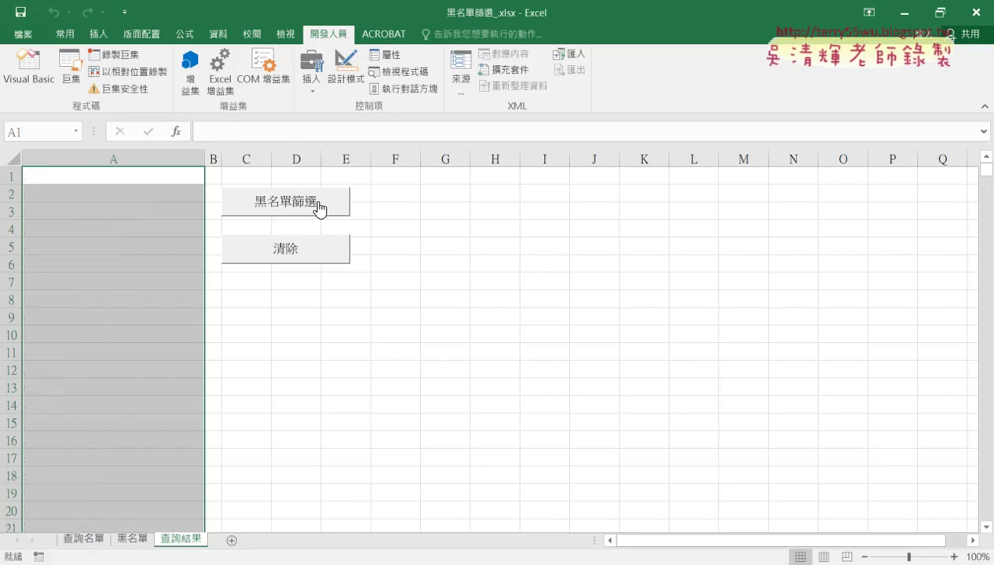
left_click(317, 203)
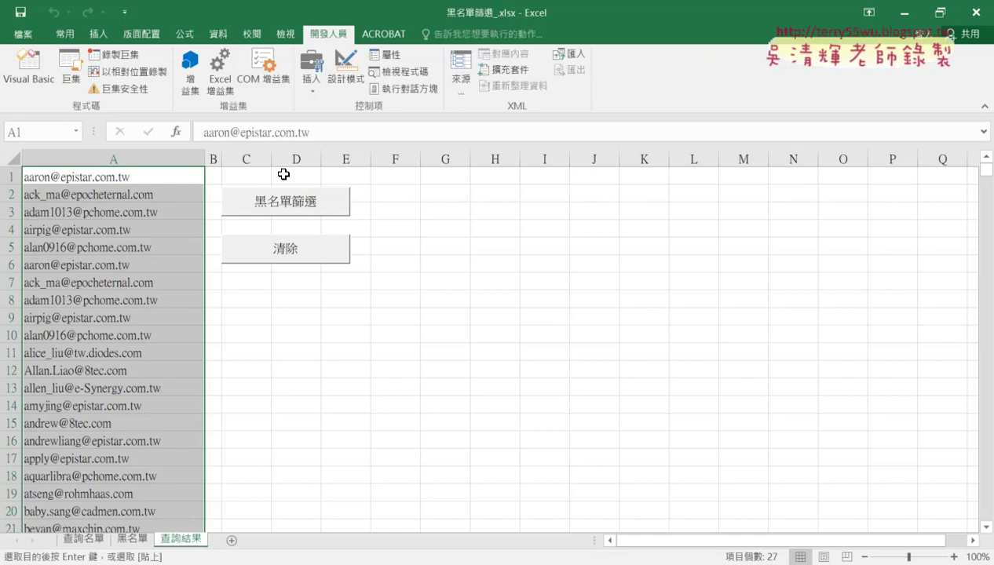
left_click(297, 252)
left_click(22, 66)
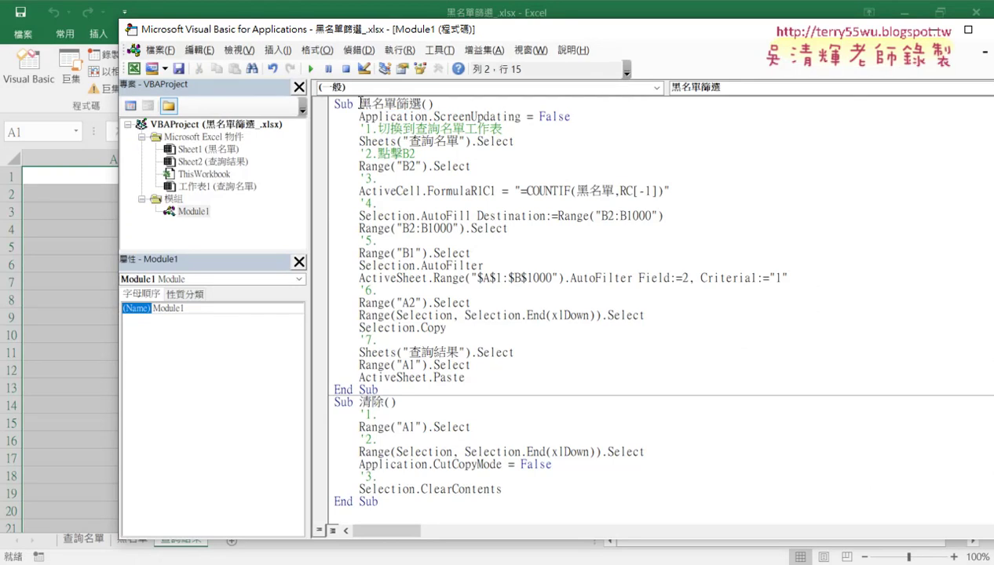
- Insert a blank line after ActiveSheet.Paste, just above End Sub
left_click_drag(360, 103, 430, 103)
left_click(442, 102)
left_click(579, 117)
left_click_drag(579, 118, 362, 118)
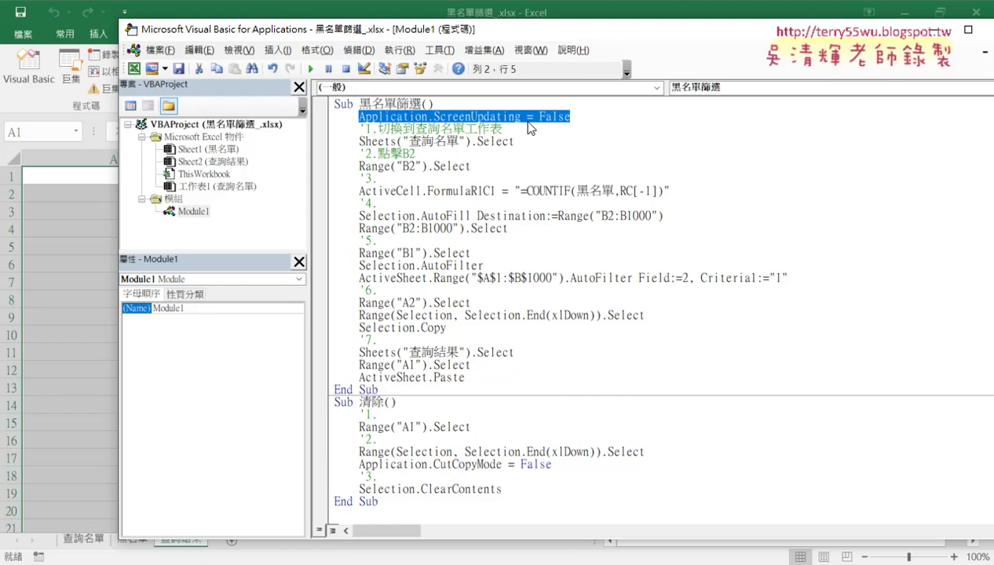
left_click_drag(378, 390, 323, 390)
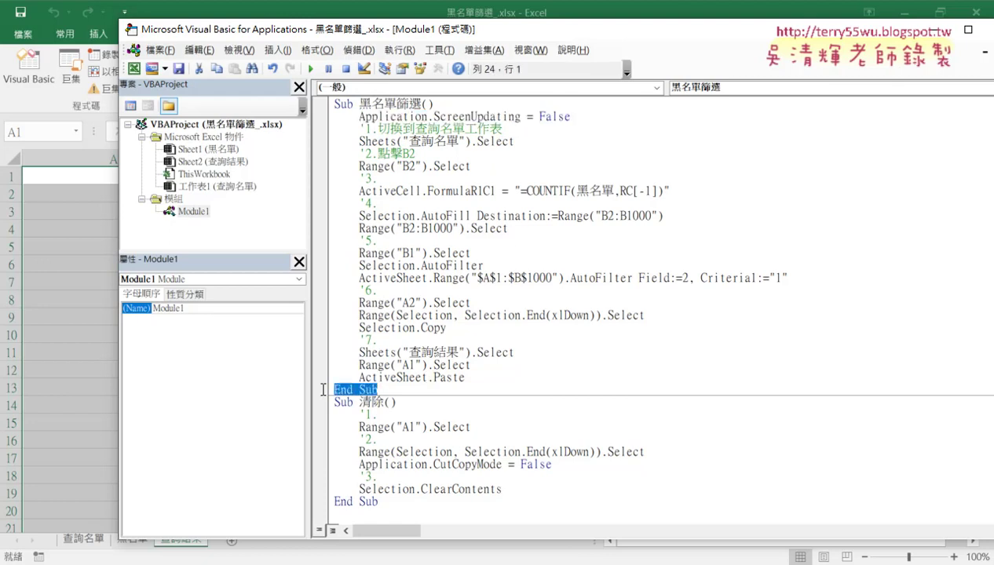
left_click(475, 378)
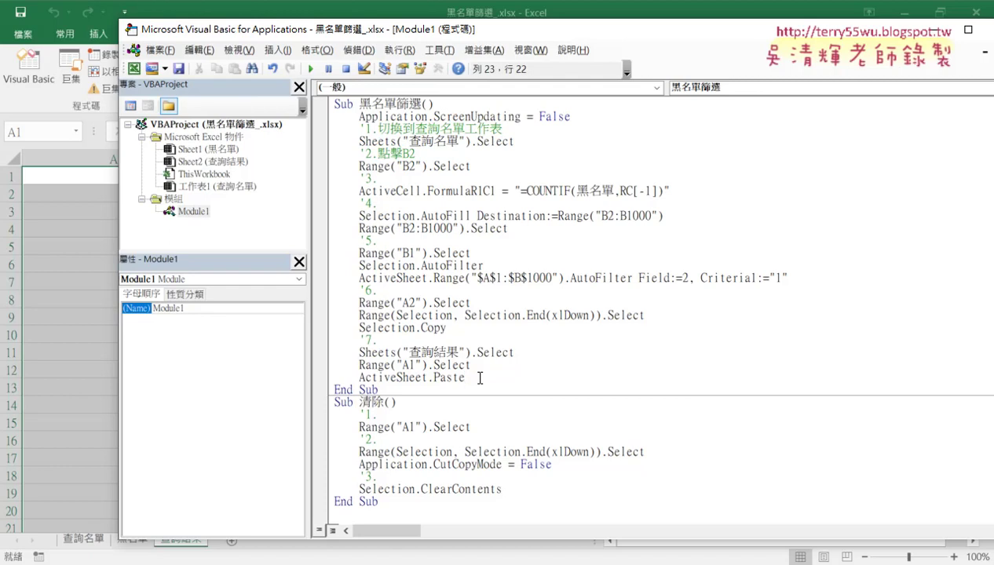
key("Return")
- Paste Application.ScreenUpdating onto the blank line and set it = True
left_click_drag(359, 117, 520, 120)
key("ctrl+c")
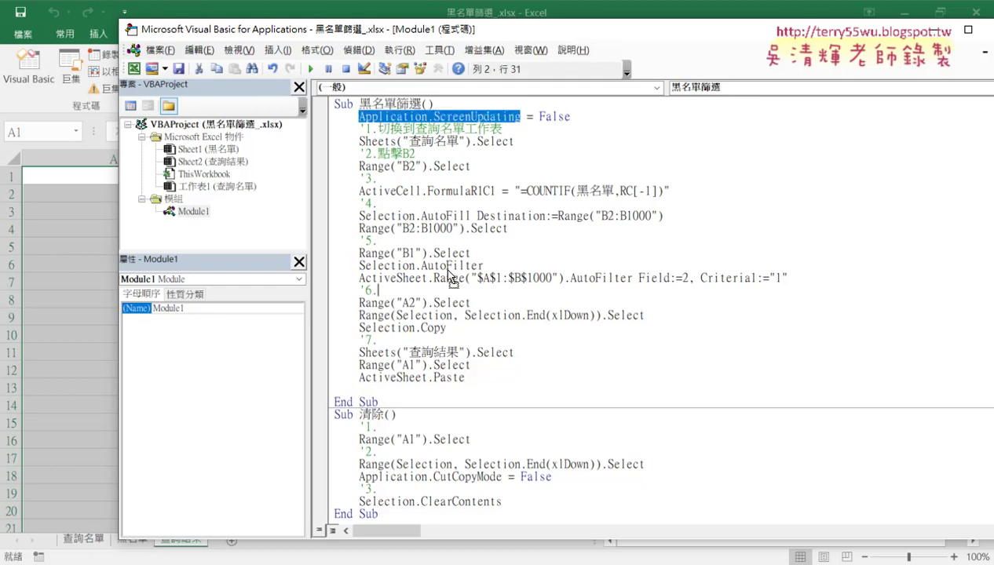
left_click(409, 389)
key("ctrl+v")
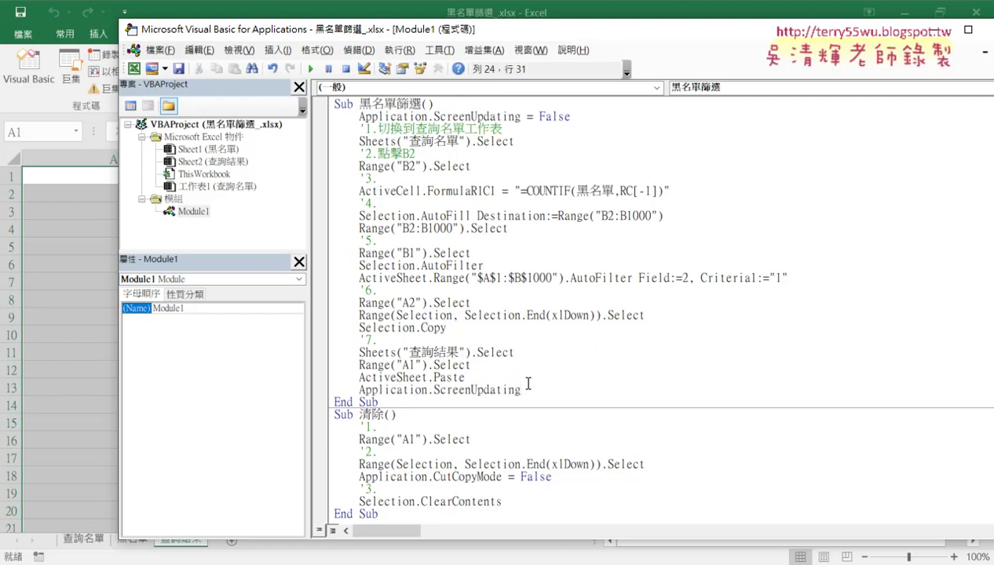
type("=")
key("Down")
key("Down")
- Highlight the ScreenUpdating = False and = True lines to compare them
left_click(559, 127)
left_click_drag(572, 116, 296, 120)
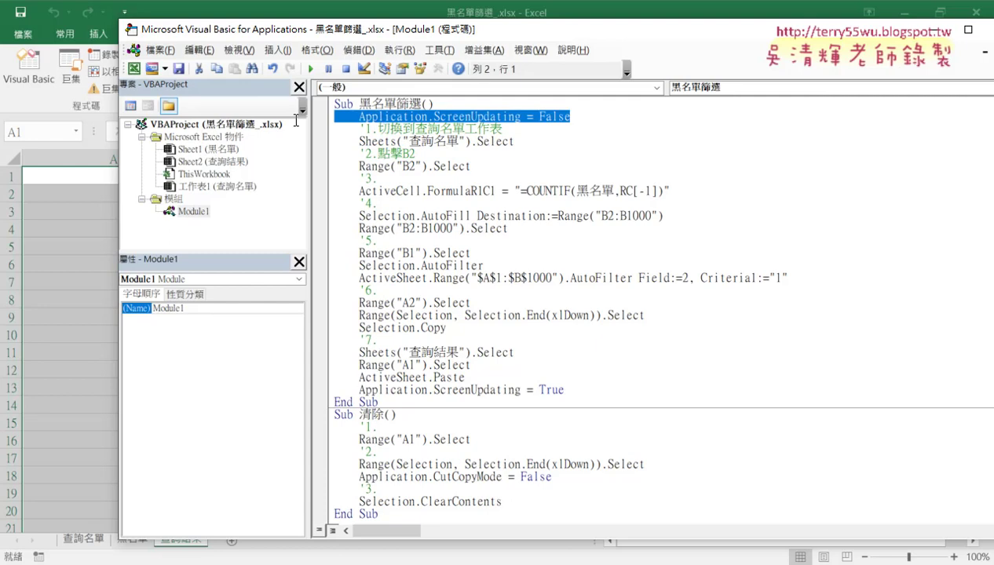
left_click_drag(565, 389, 305, 395)
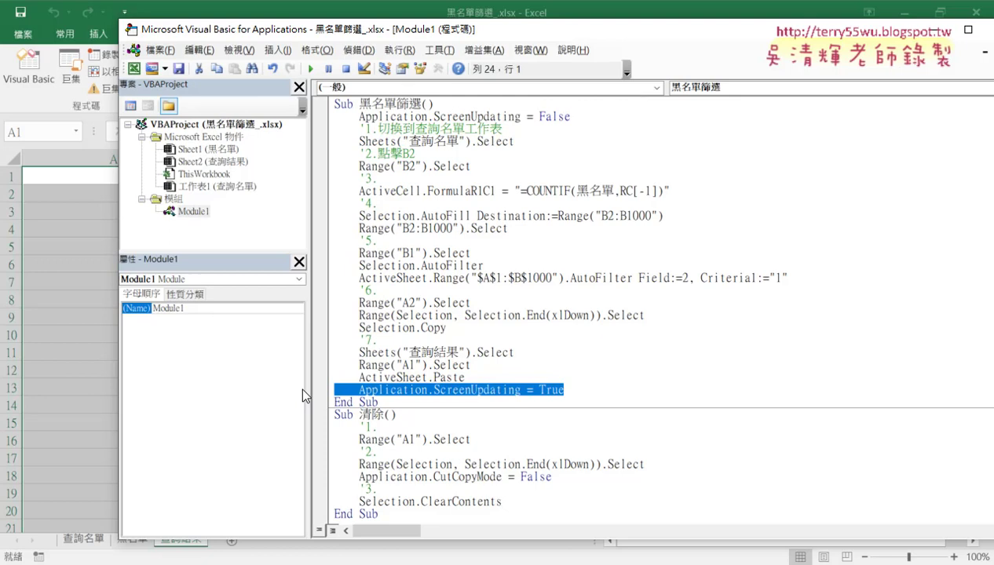
- Run the updated 黑名單篩選 in Excel, clear column A with 清除, and reopen the VBA editor
left_click(83, 358)
left_click(290, 334)
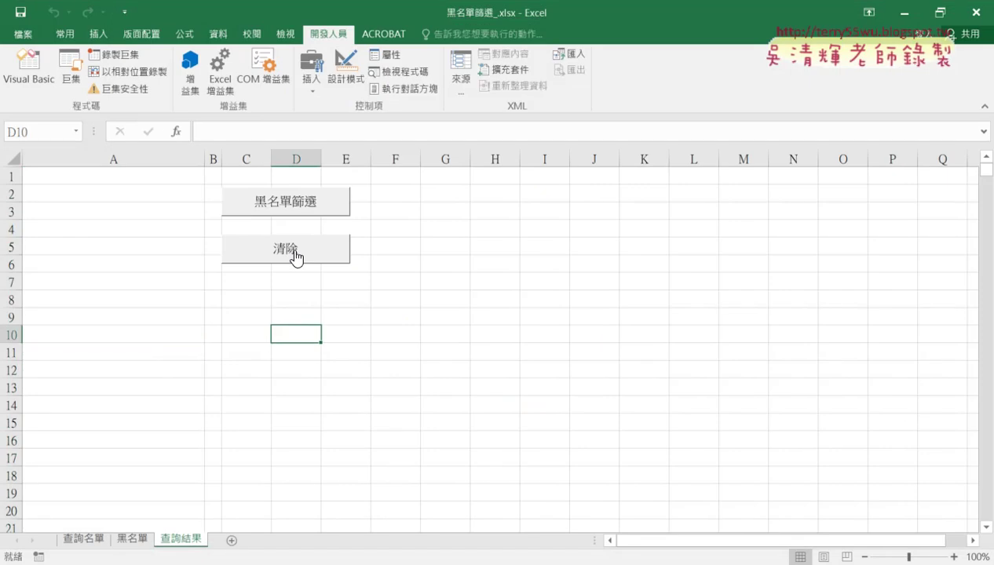
left_click(292, 198)
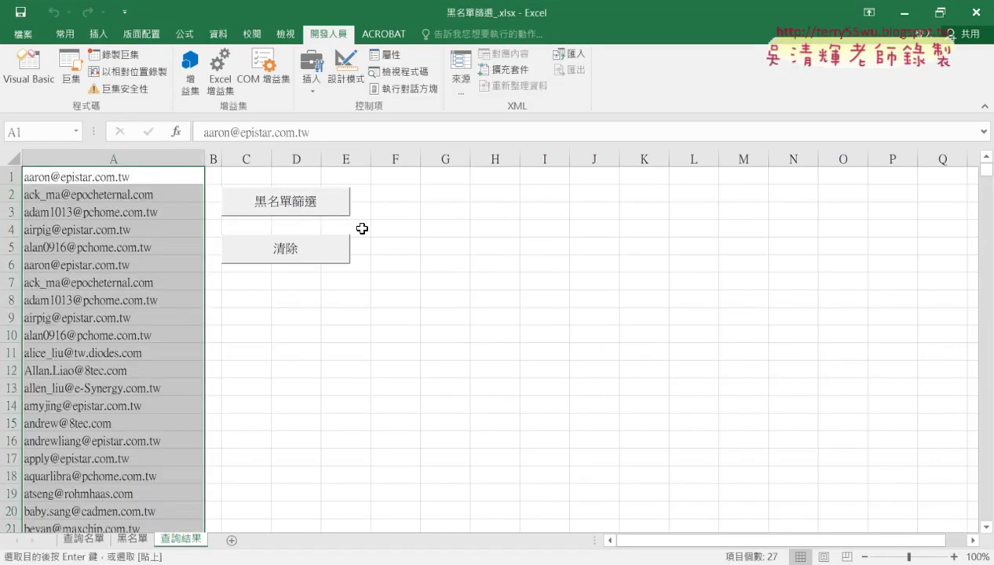
left_click(328, 264)
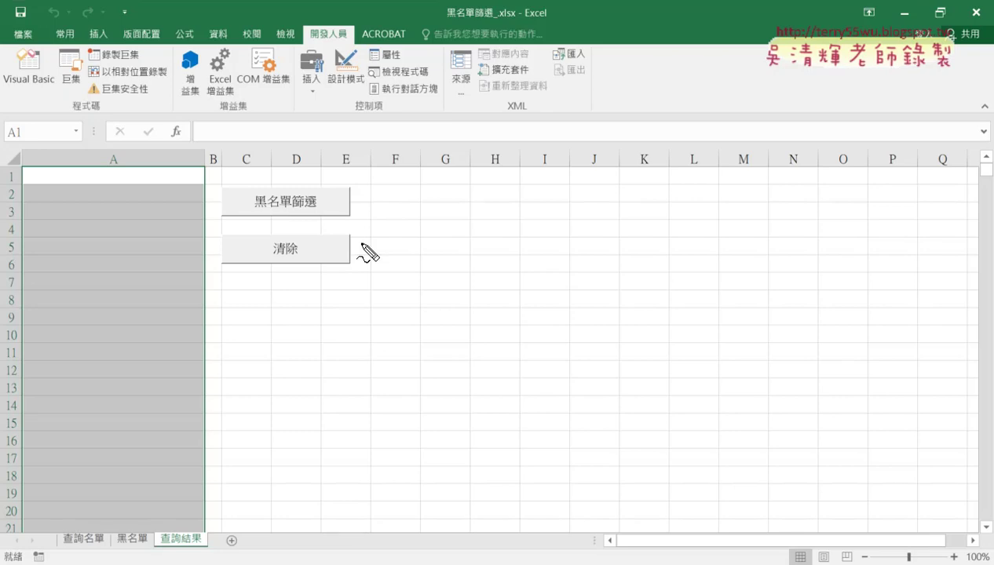
left_click_drag(357, 274, 330, 303)
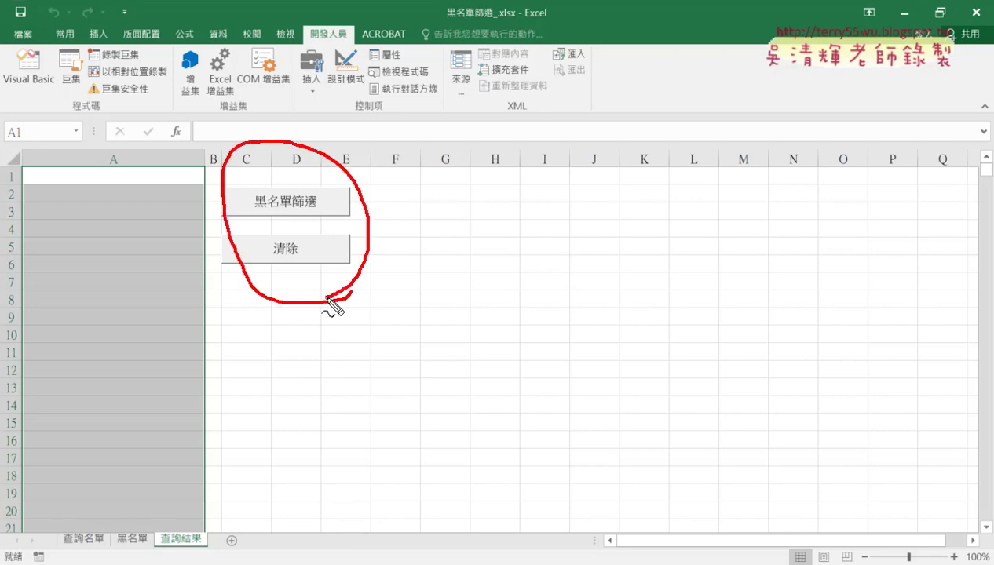
key("Escape")
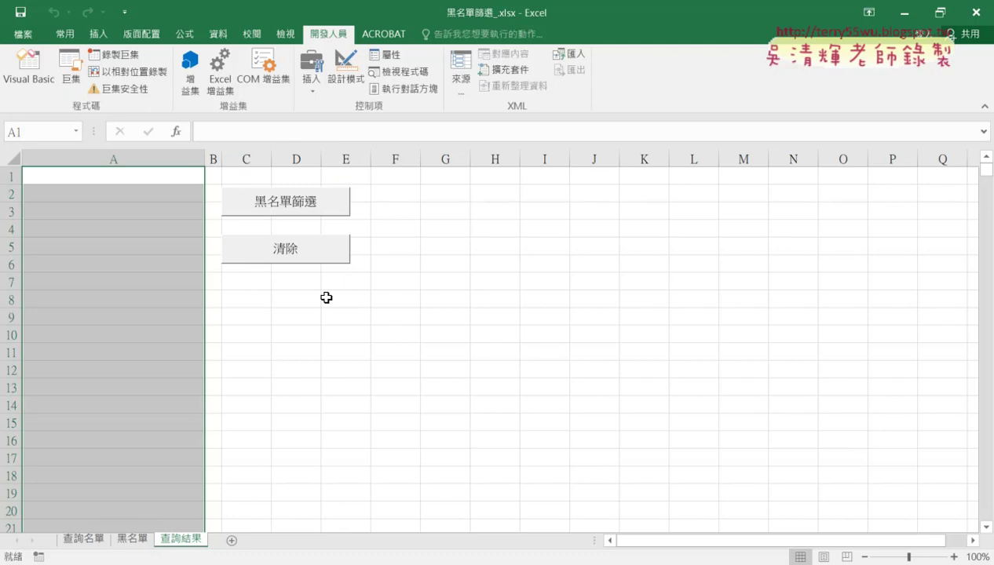
left_click(30, 79)
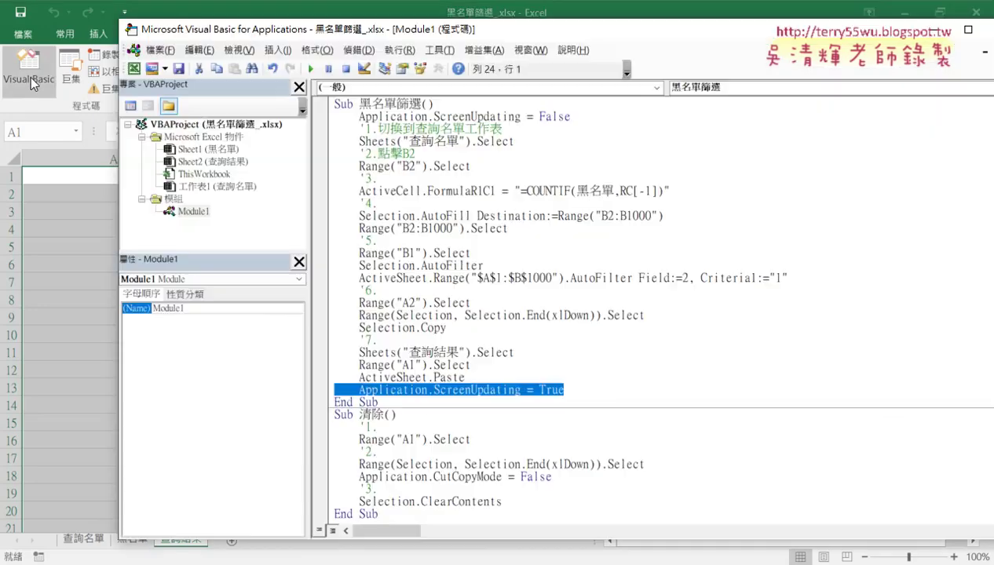
left_click(424, 179)
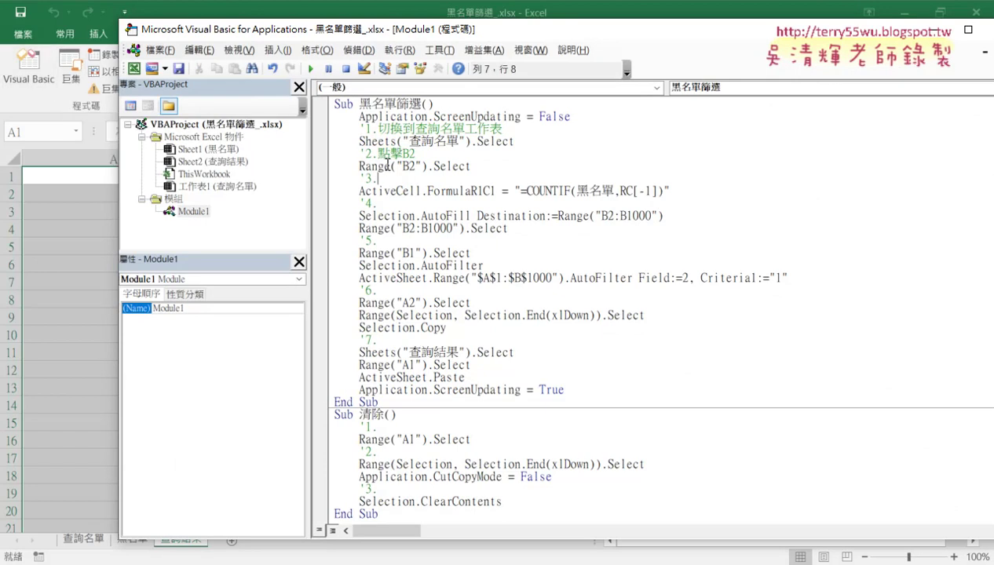
left_click_drag(506, 127, 329, 129)
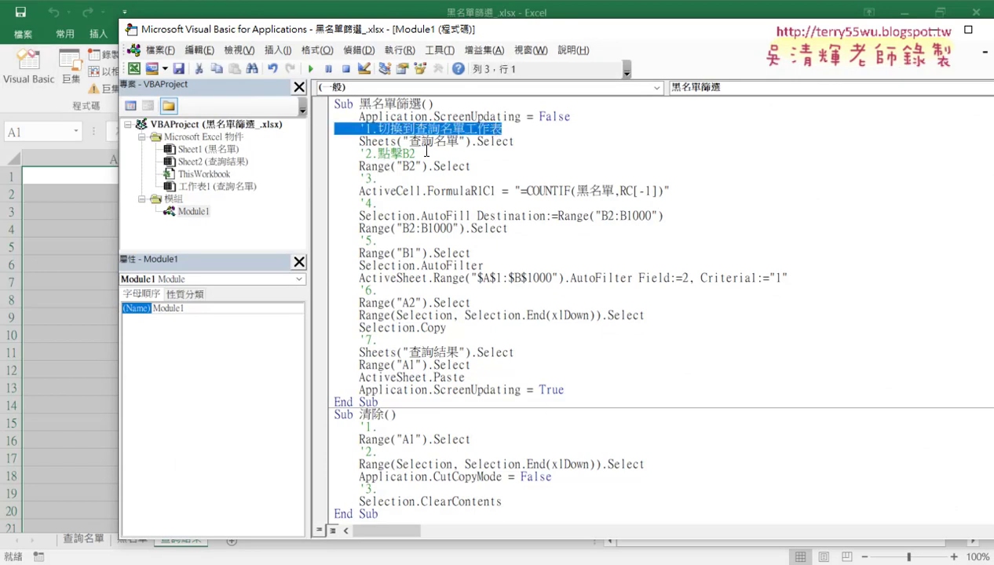
left_click_drag(415, 153, 306, 152)
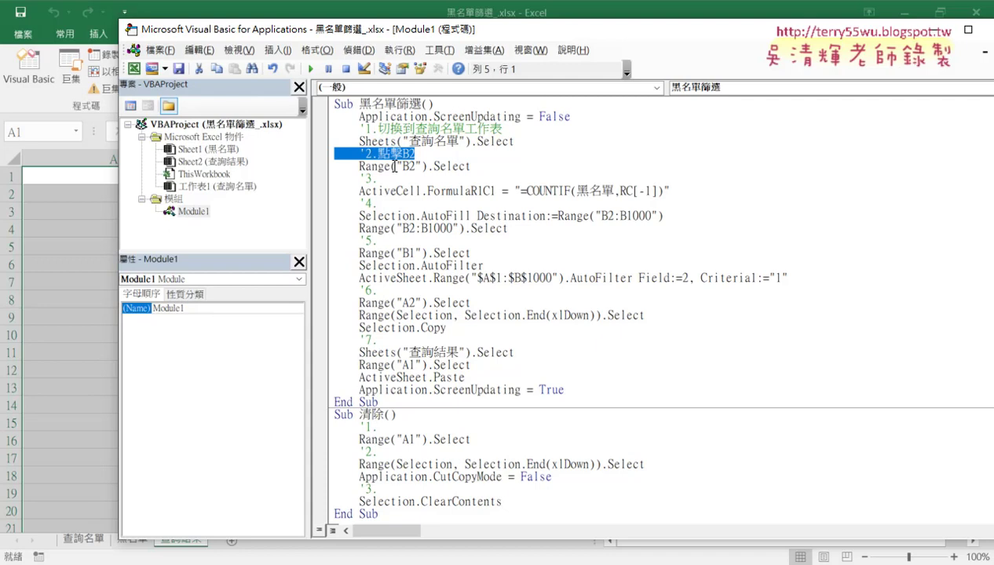
left_click_drag(570, 117, 321, 119)
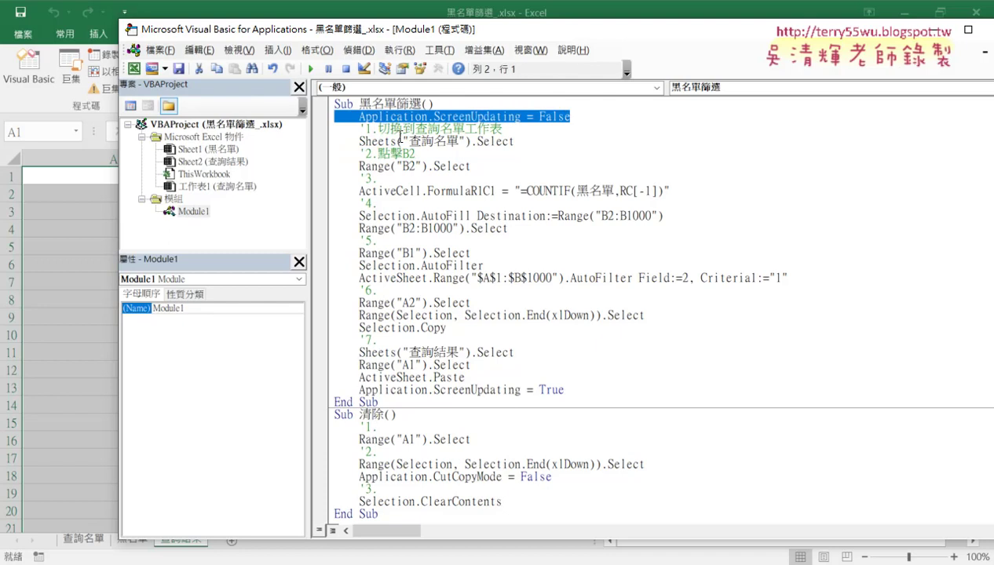